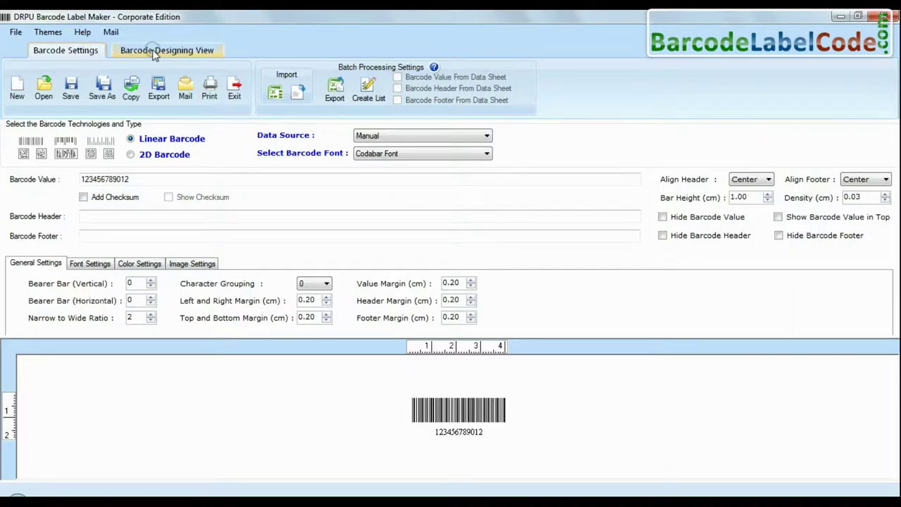
- Switch the barcode type to 2D and choose the PDF417 font
click(153, 52)
click(76, 51)
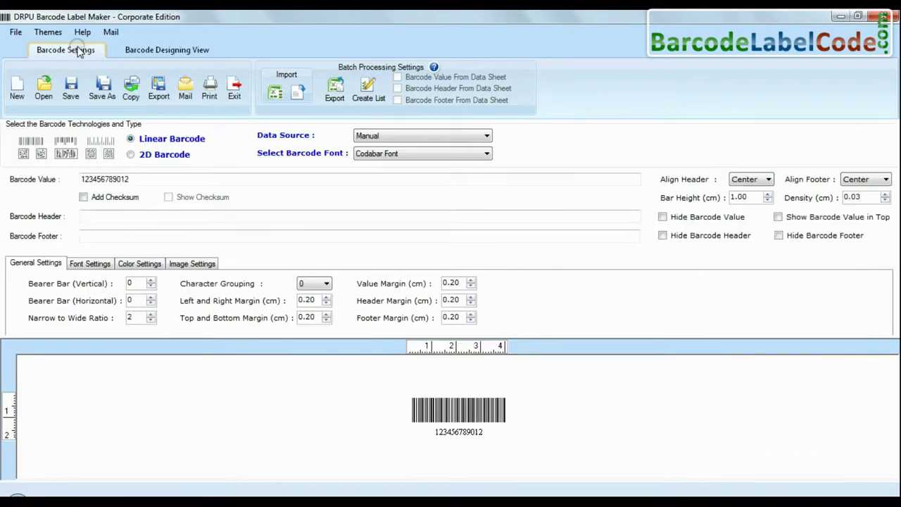
click(396, 156)
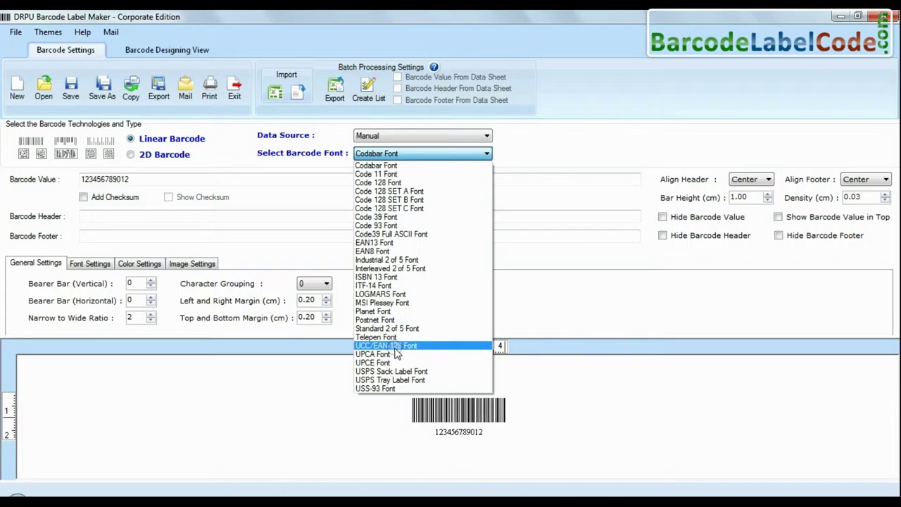
click(157, 157)
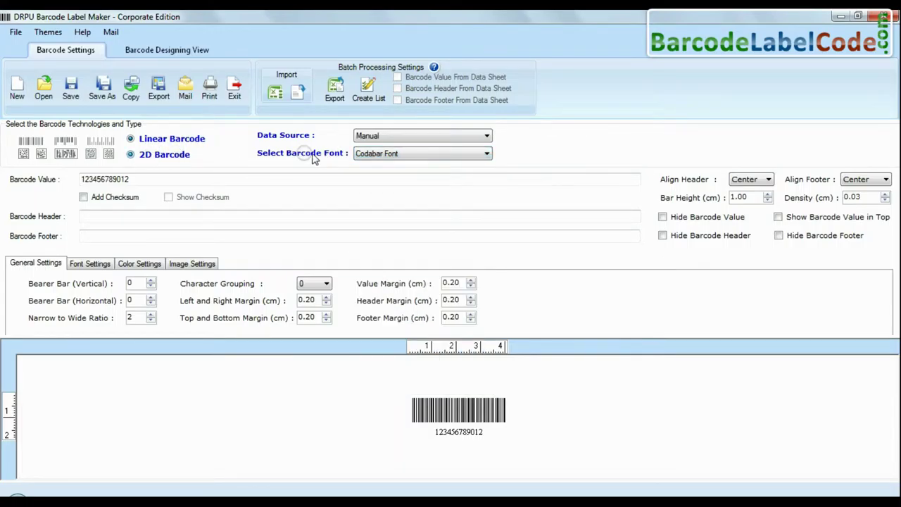
click(393, 153)
click(565, 140)
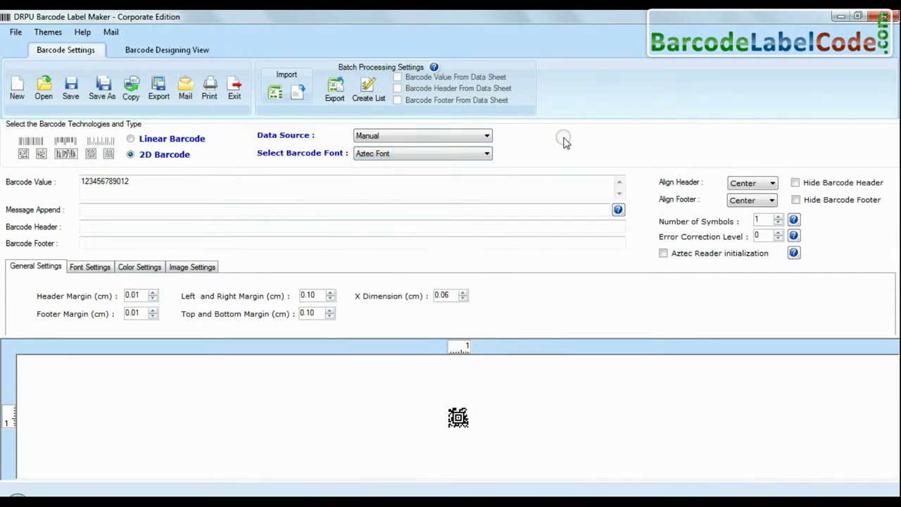
click(412, 152)
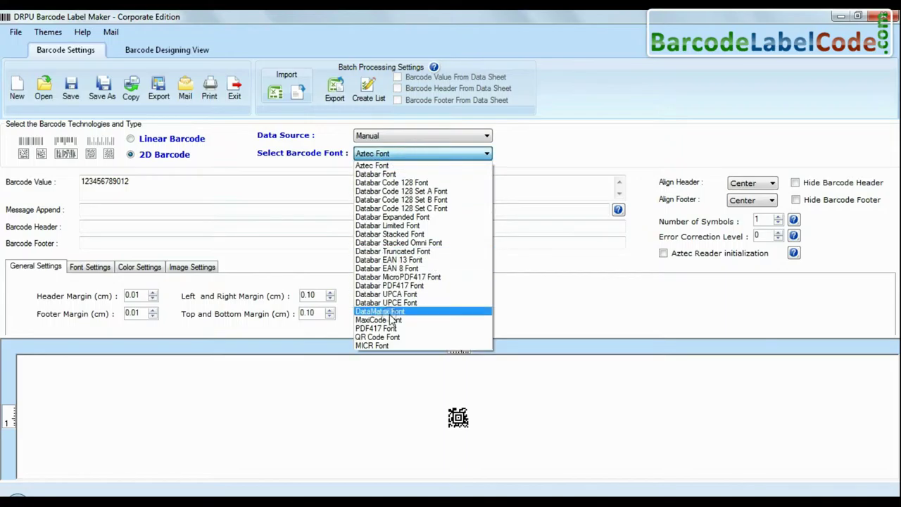
click(408, 325)
double_click(141, 182)
text(453453)
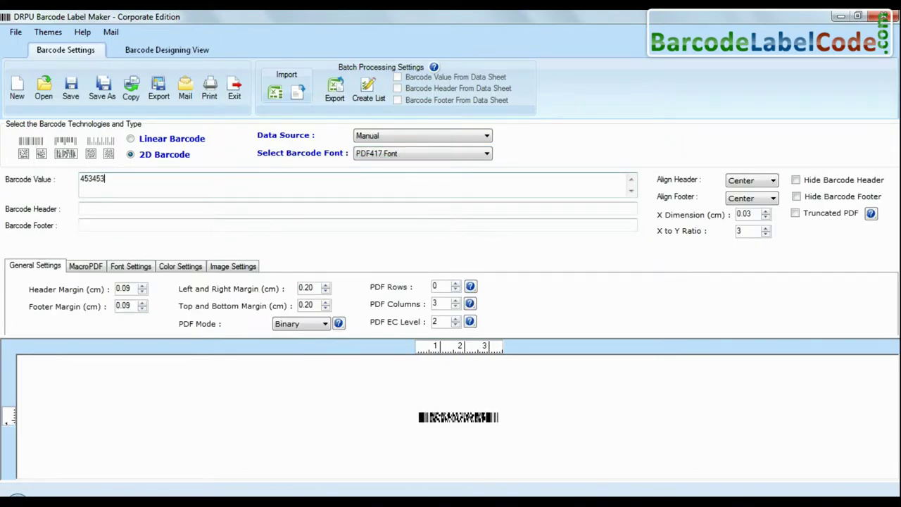
text(455543)
click(94, 206)
text(PDF417 Barcode Font)
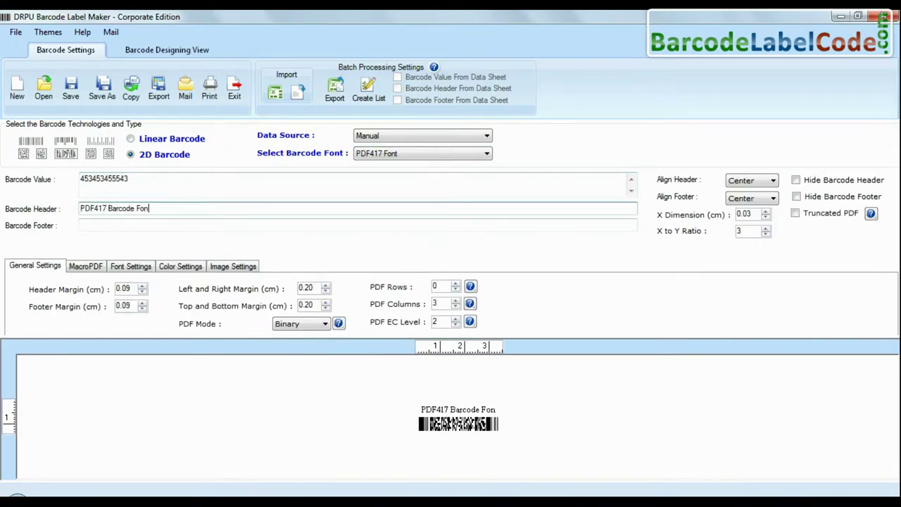
key(Tab)
text(Designed using DRPU Software)
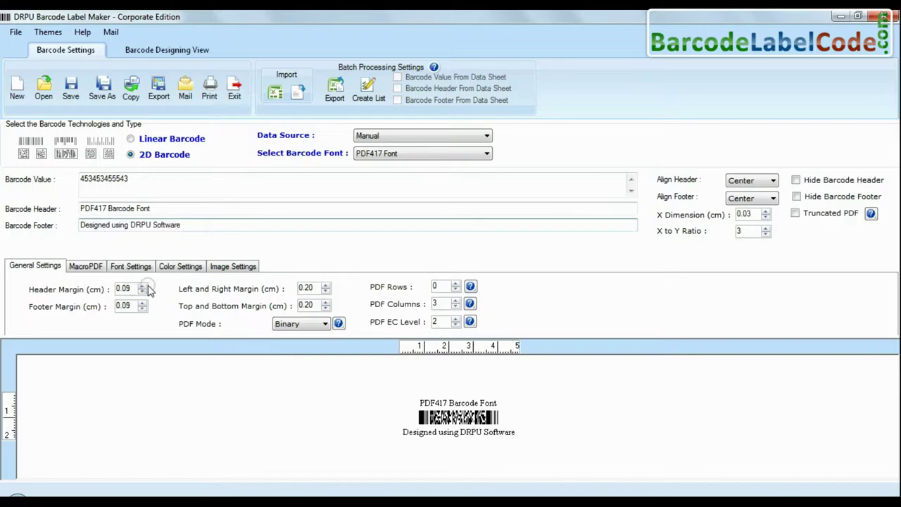
- Keep Binary PDF mode and raise the X dimension to 0.06 cm
click(276, 321)
click(296, 333)
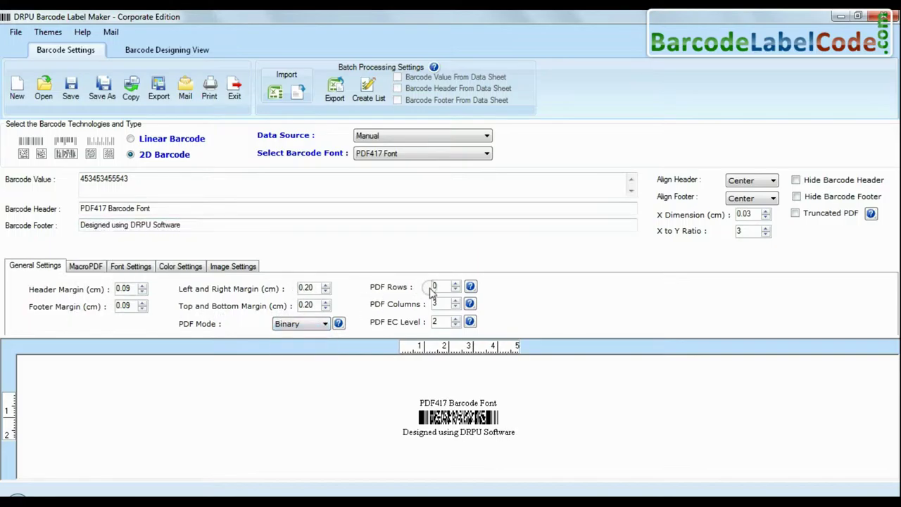
click(766, 212)
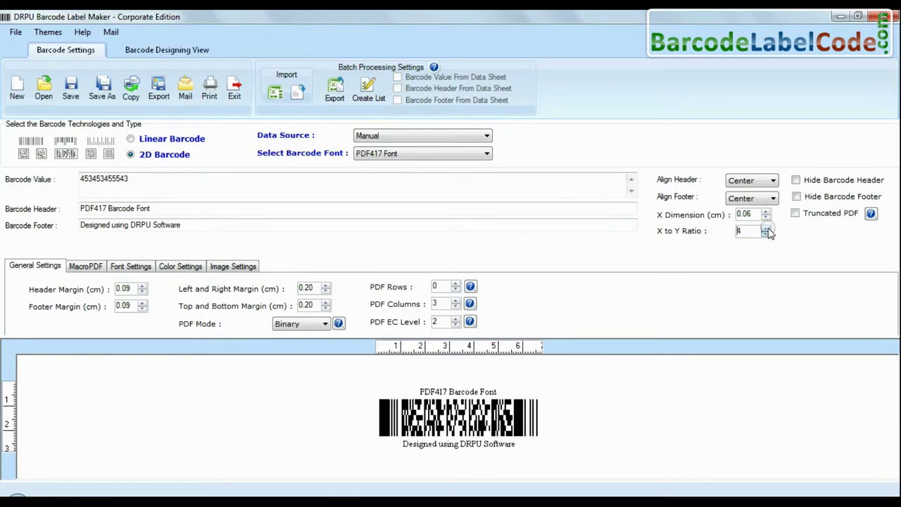
click(85, 266)
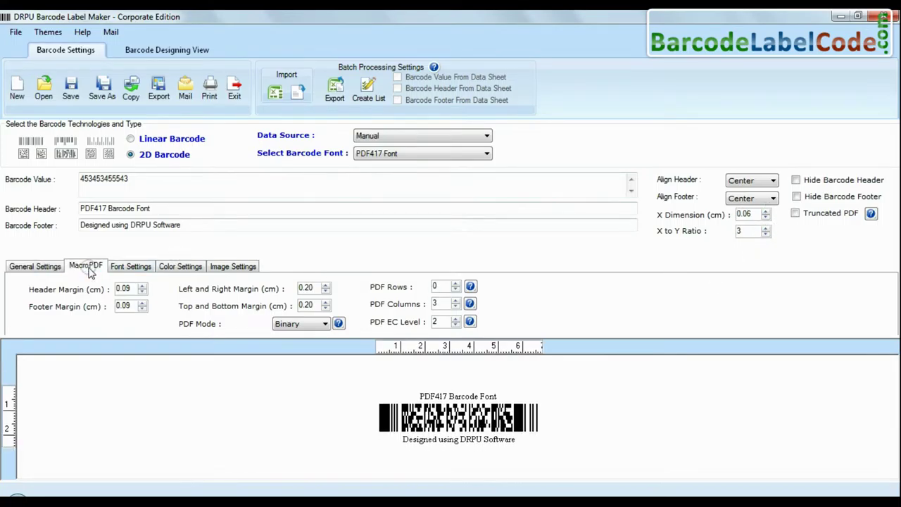
- Choose a larger font size for the barcode header text
click(126, 267)
click(185, 304)
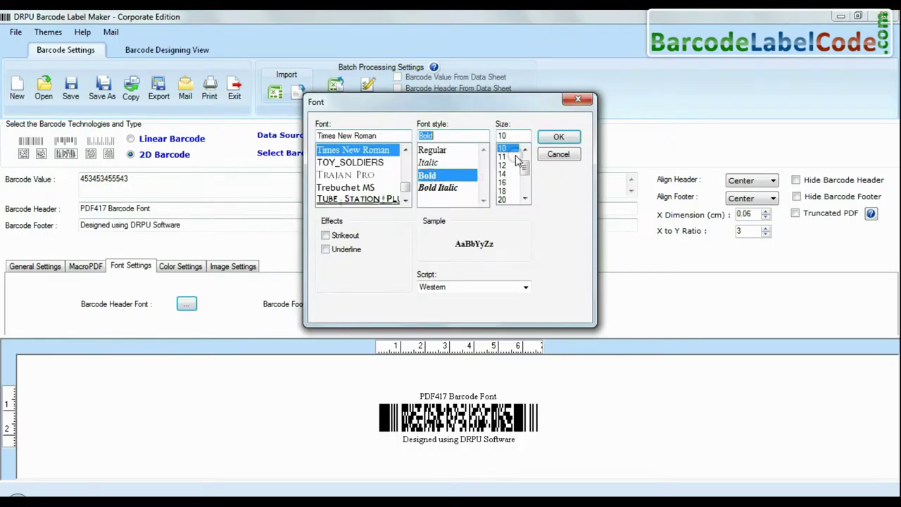
click(501, 158)
click(180, 266)
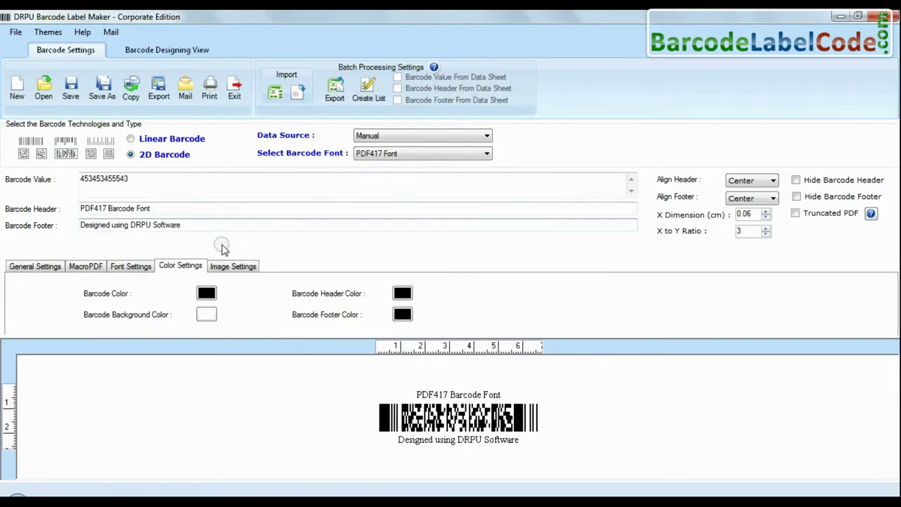
- Browse colour and image settings, rotating orientation to 90 then back to 0
click(233, 265)
click(397, 315)
click(391, 336)
click(402, 315)
click(377, 327)
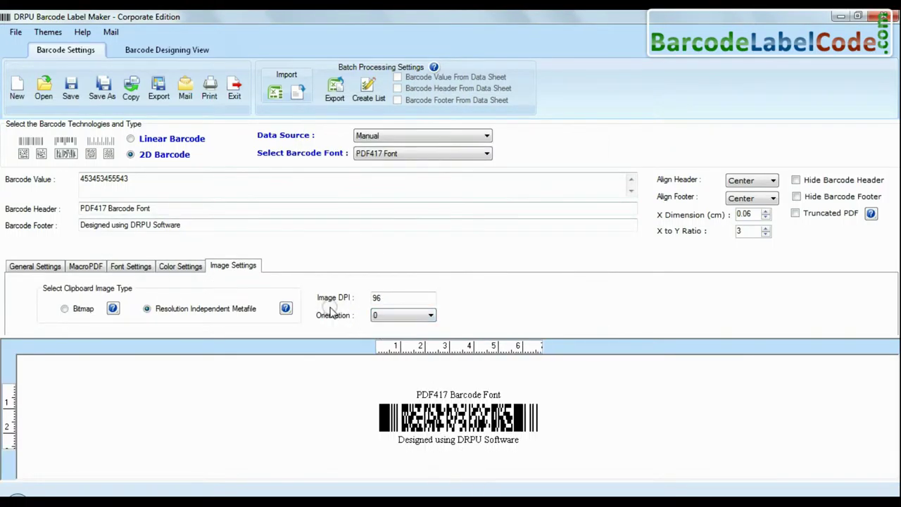
- Open the Barcode Designing View and set the card width to 72 mm
click(133, 52)
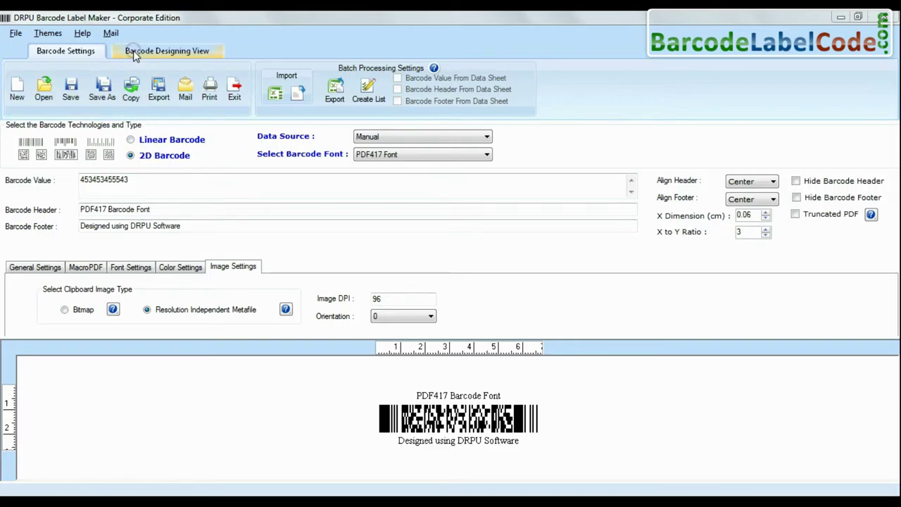
click(195, 55)
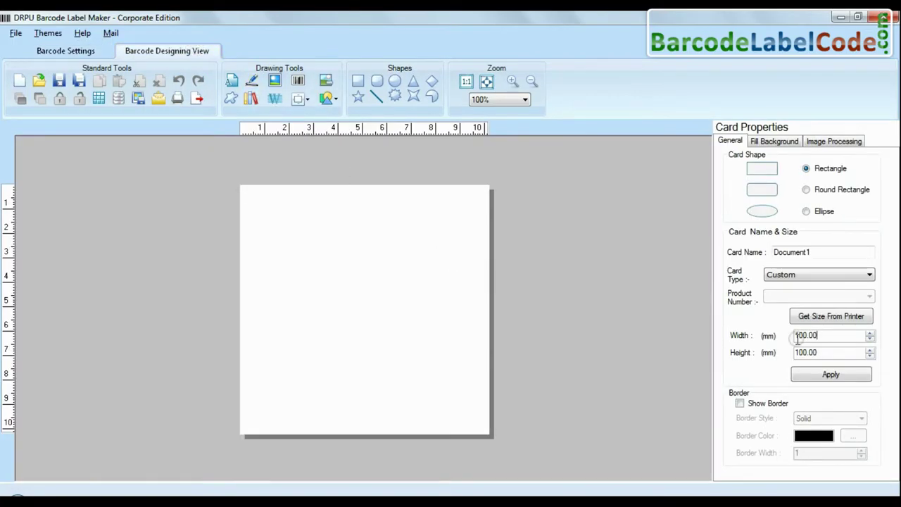
double_click(797, 336)
text(72)
double_click(788, 352)
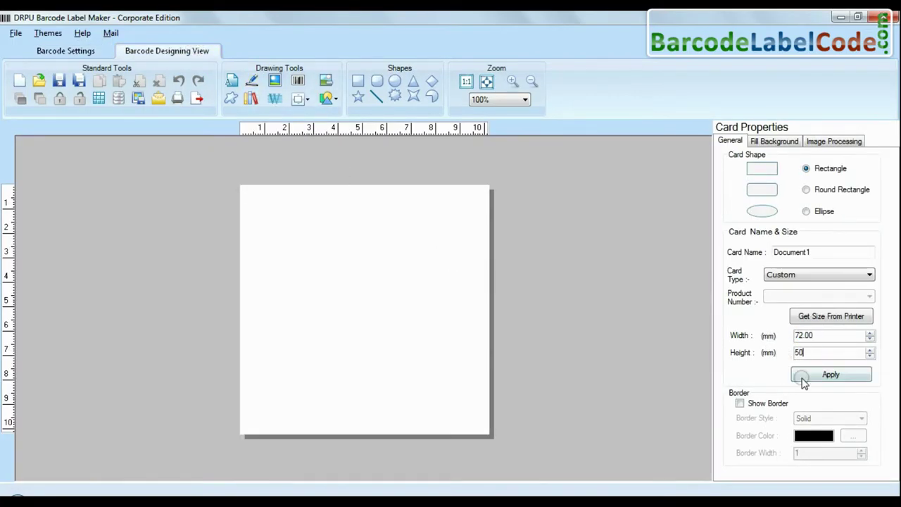
- Apply the 72×50 mm card and set the PDF417 X to Y ratio to 5
click(803, 378)
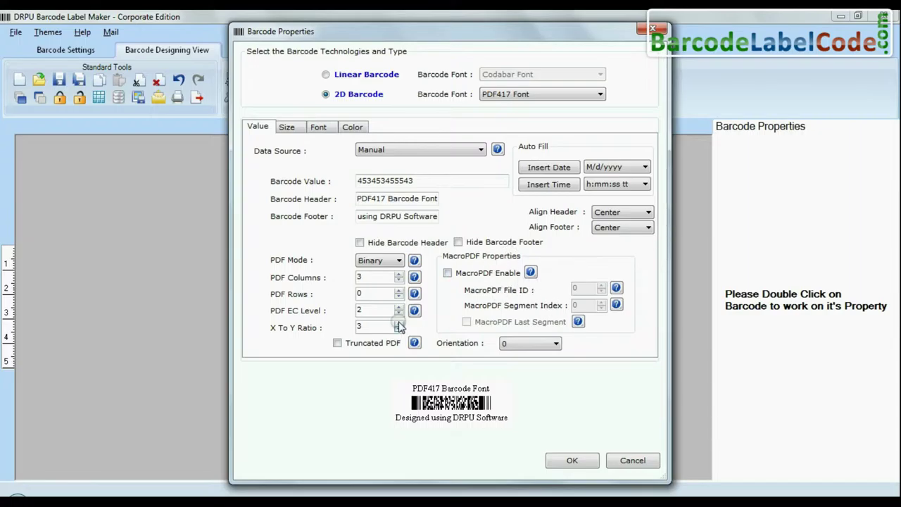
click(399, 323)
click(530, 343)
click(506, 363)
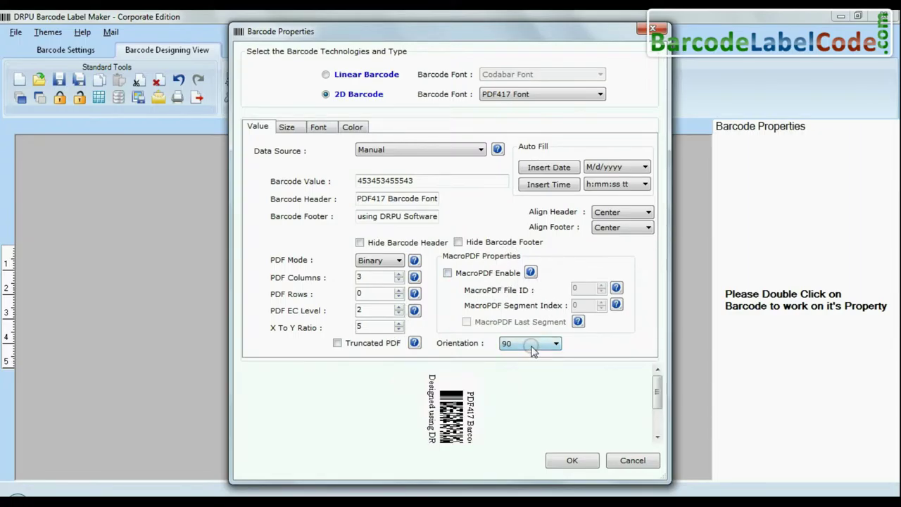
click(530, 343)
click(529, 359)
- Raise the X dimension to 0.06, enlarge header and footer fonts, and apply
click(287, 126)
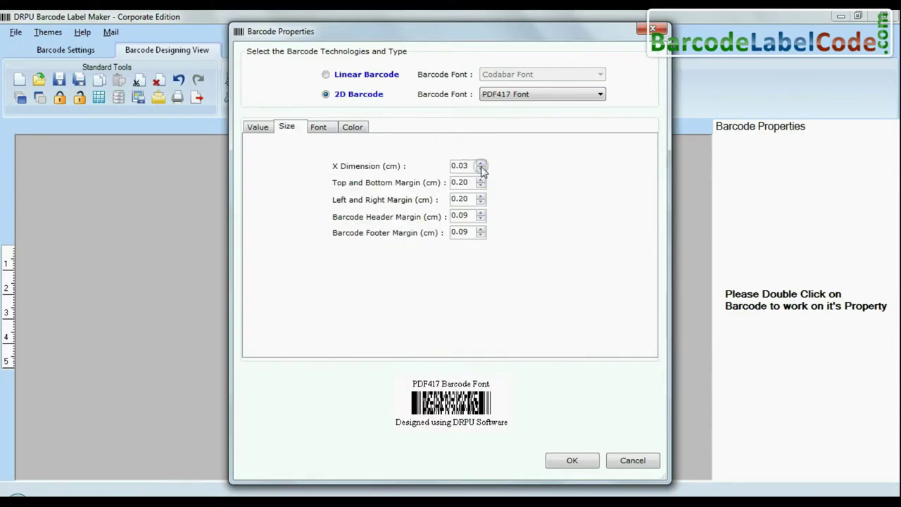
click(480, 162)
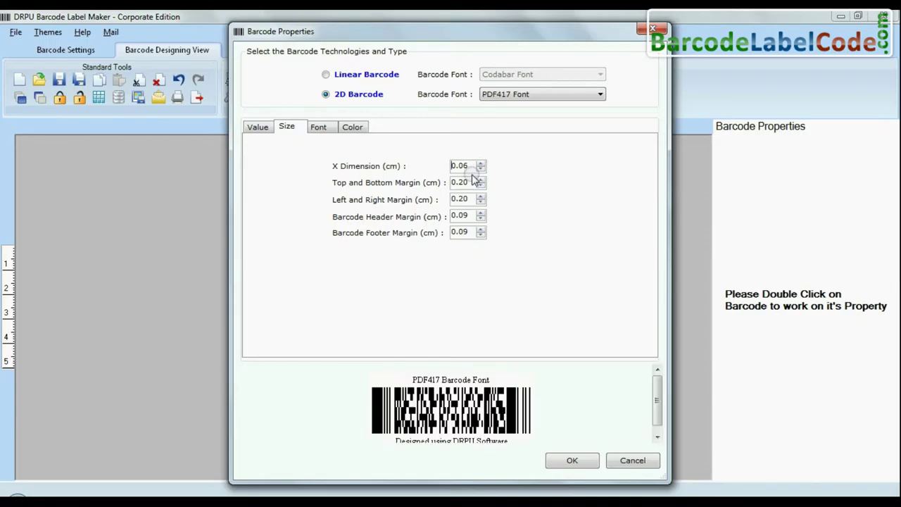
click(320, 128)
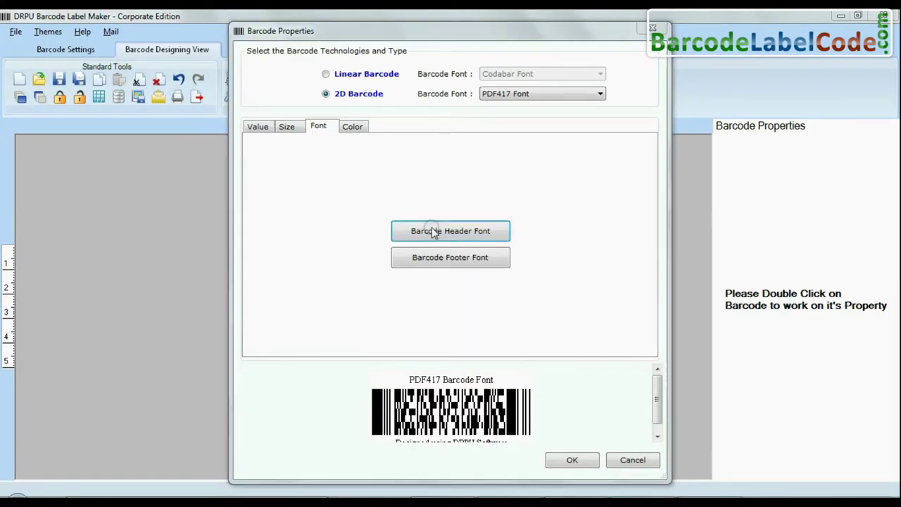
click(519, 150)
click(554, 136)
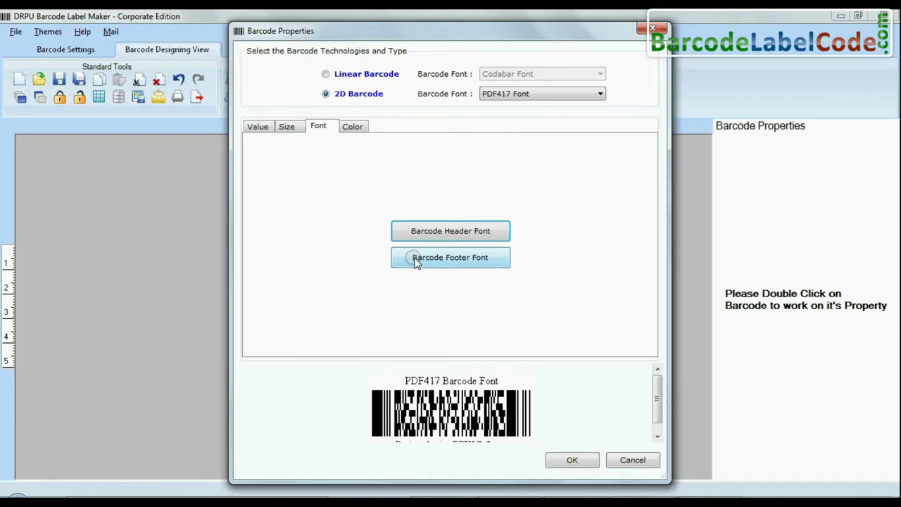
click(361, 131)
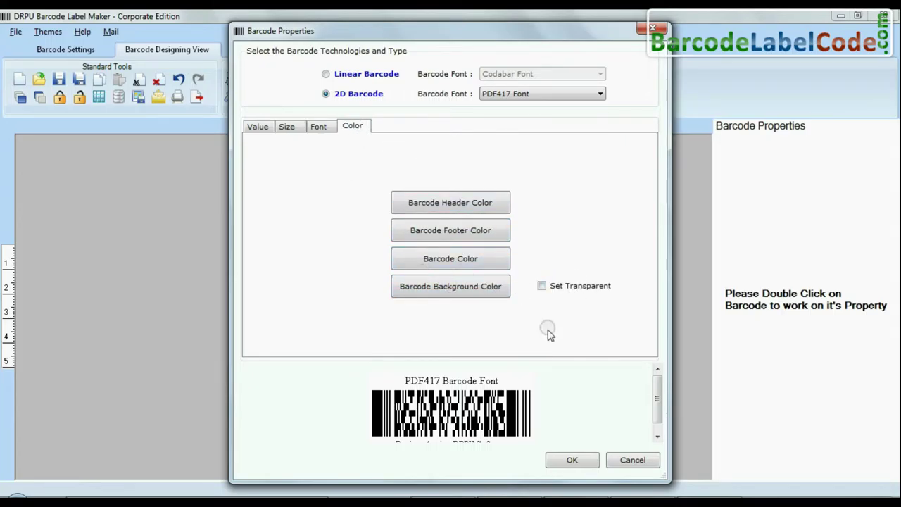
click(570, 460)
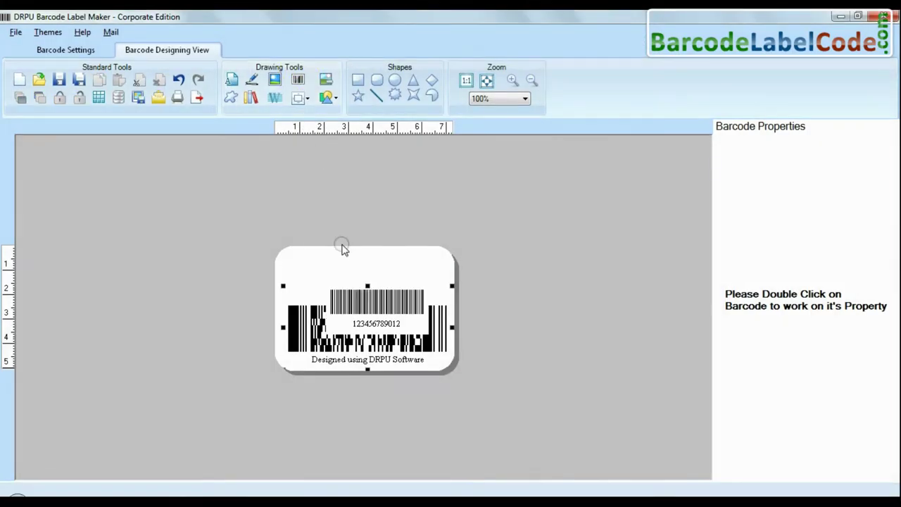
- Move the linear barcode to the label's top-left and change it to an Aztec code
mouse_move(365, 312)
mouse_down()
mouse_move(330, 281)
mouse_move(329, 266)
mouse_up()
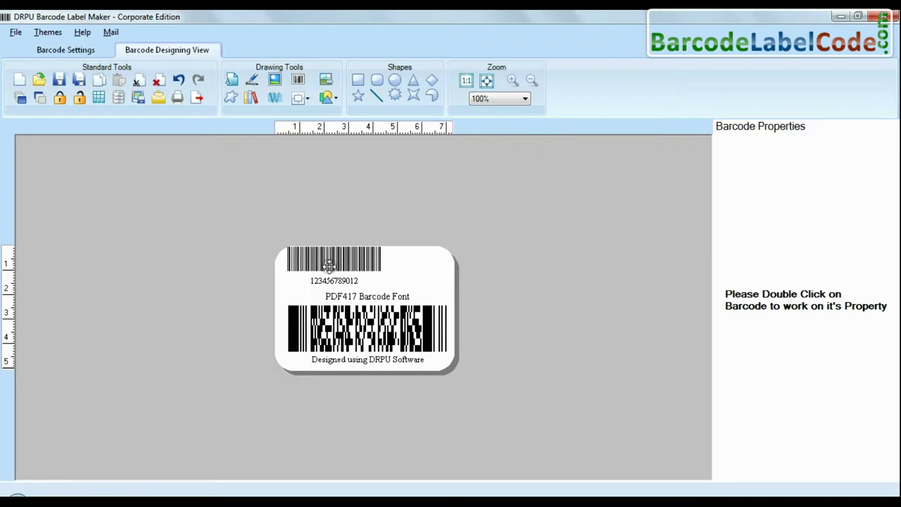
double_click(329, 266)
click(345, 94)
click(542, 93)
click(506, 104)
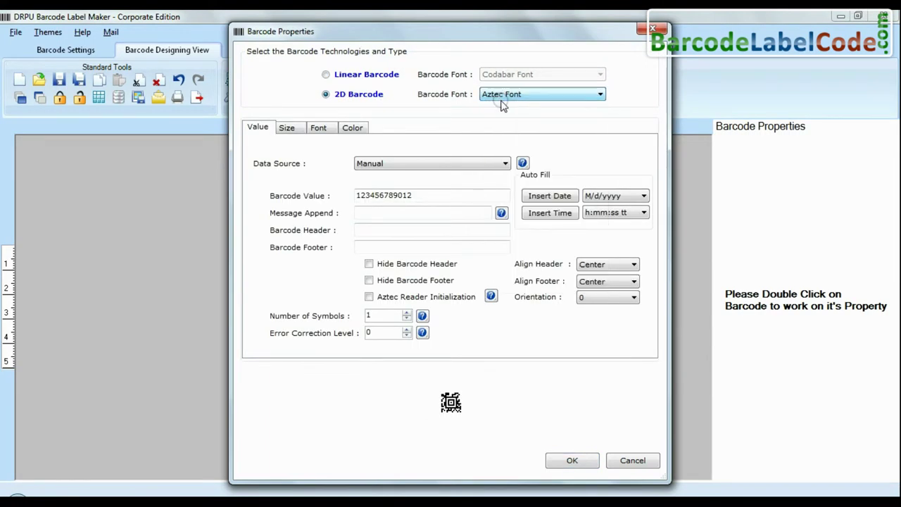
- Add a text object reading 'Sample of:' at the top of the label
click(553, 461)
click(232, 79)
click(341, 296)
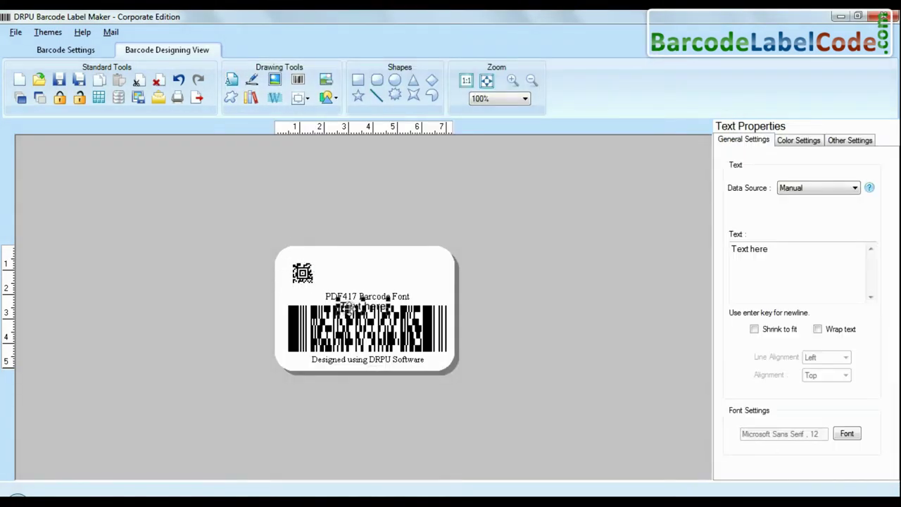
text(Sample of:)
- Make 'Sample of:' bold at size 14 and nudge it into place
click(847, 434)
click(443, 177)
click(517, 156)
click(565, 134)
drag(384, 257, 378, 269)
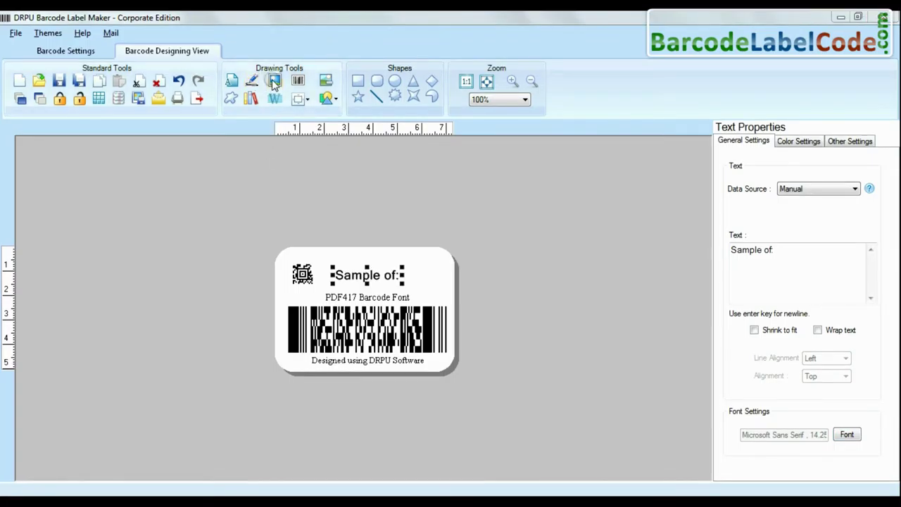
click(273, 82)
- Browse the custom shapes and library images, cancelling the picture and watermark dialogs
click(600, 415)
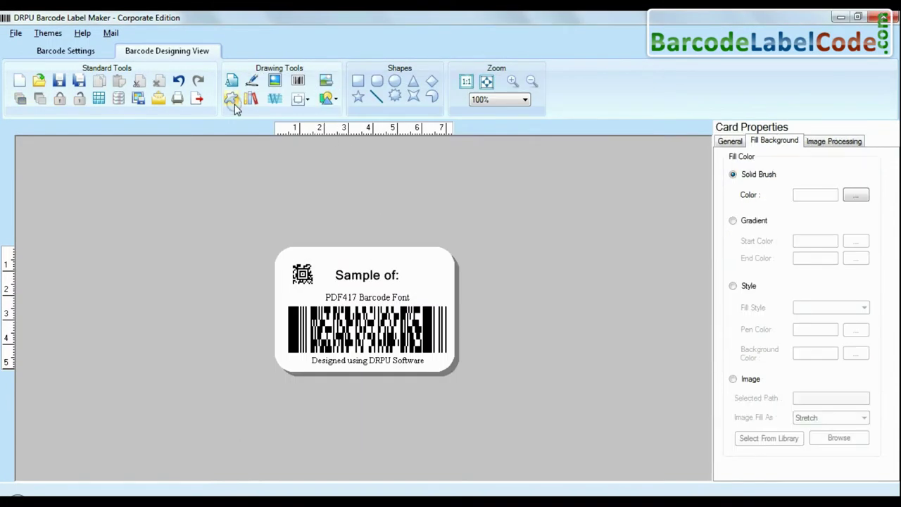
click(230, 99)
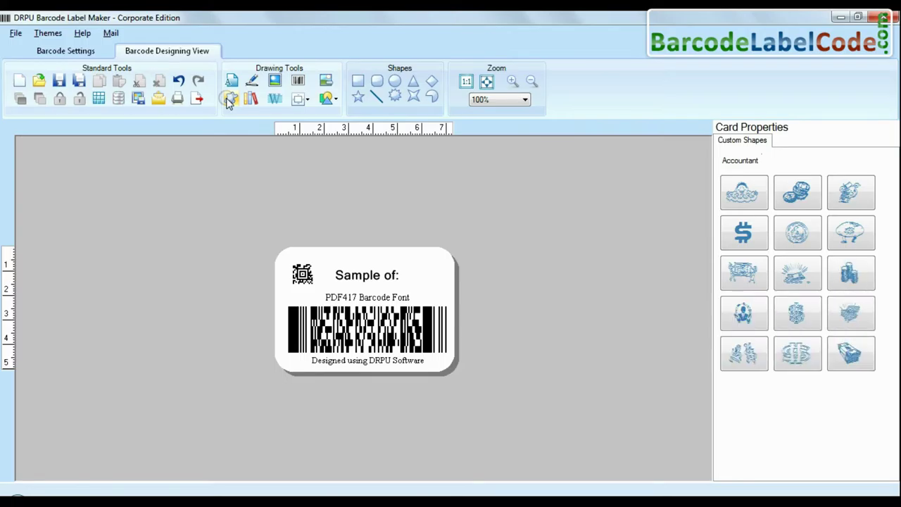
click(755, 160)
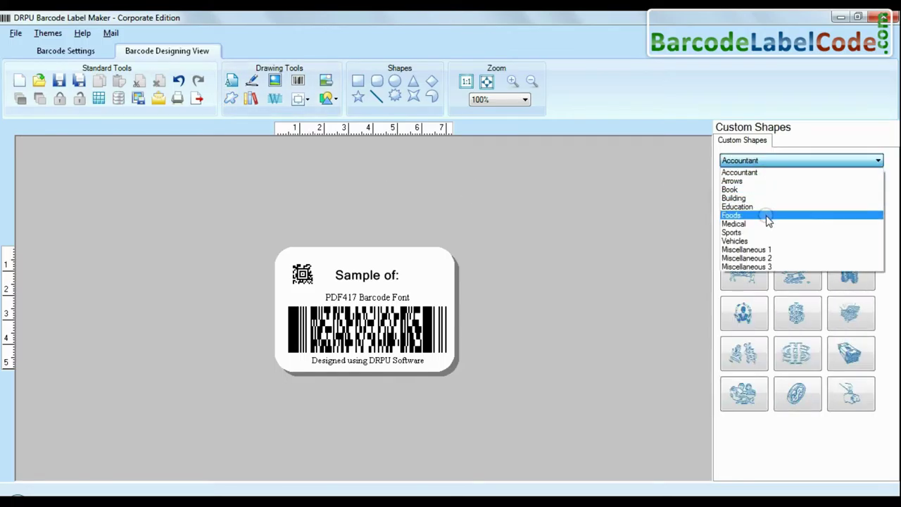
click(768, 215)
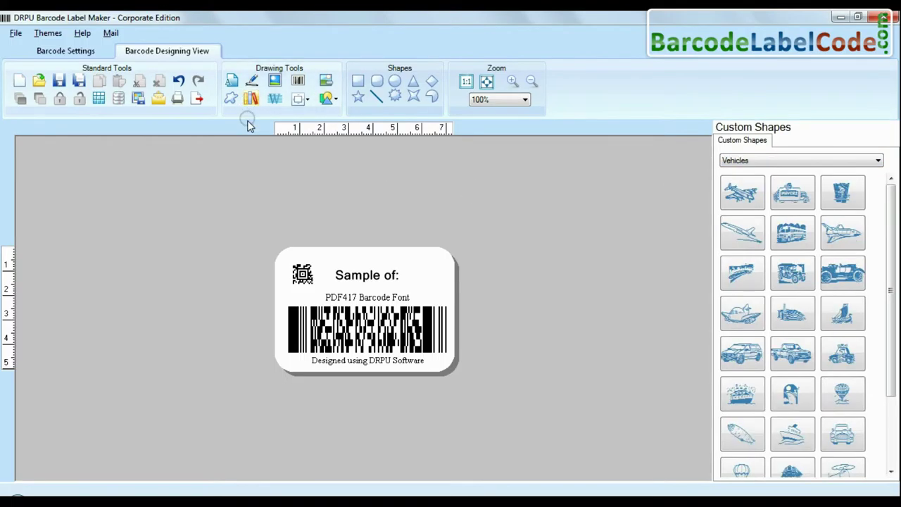
click(251, 99)
drag(653, 211, 644, 382)
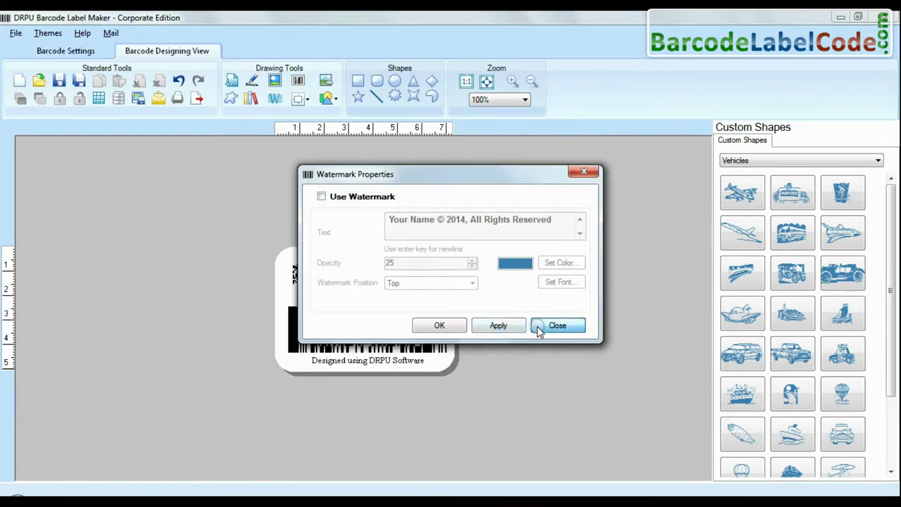
click(537, 326)
- Draw an ellipse over the label's top-left corner
click(307, 99)
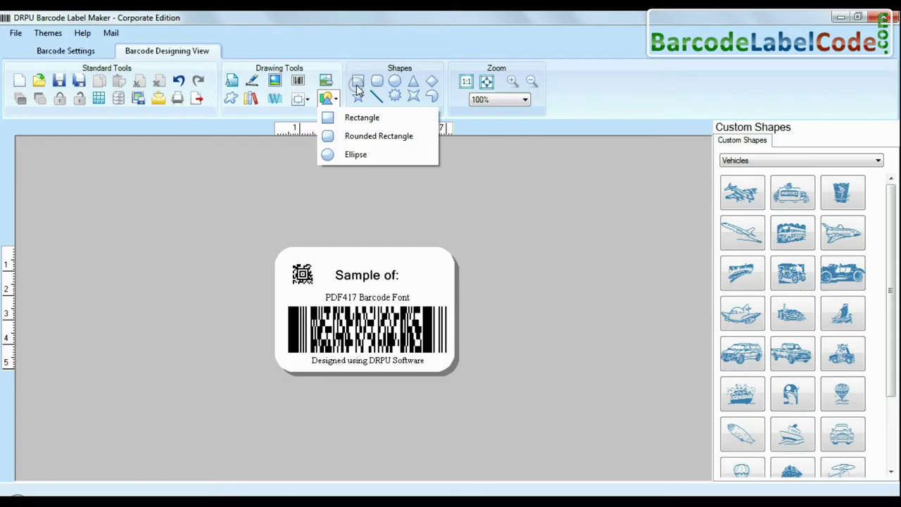
click(395, 80)
drag(266, 226, 332, 294)
click(119, 97)
text(List 1)
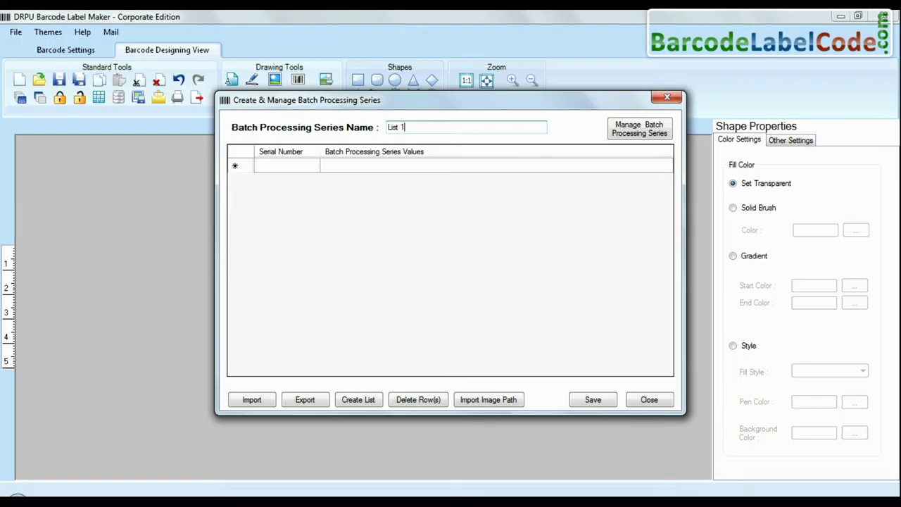
- Generate the sequential series prefix ABC, suffix A, 1 to 10, and close the window
click(358, 399)
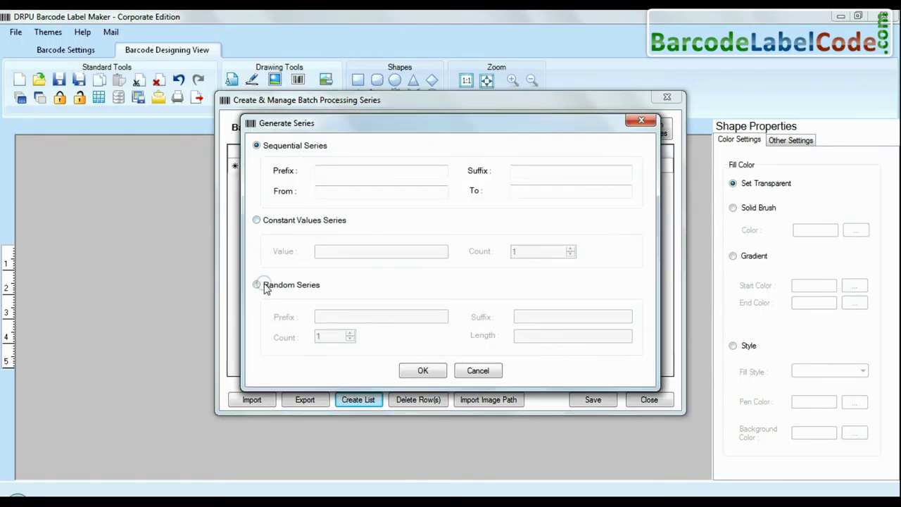
click(341, 176)
text(ABC)
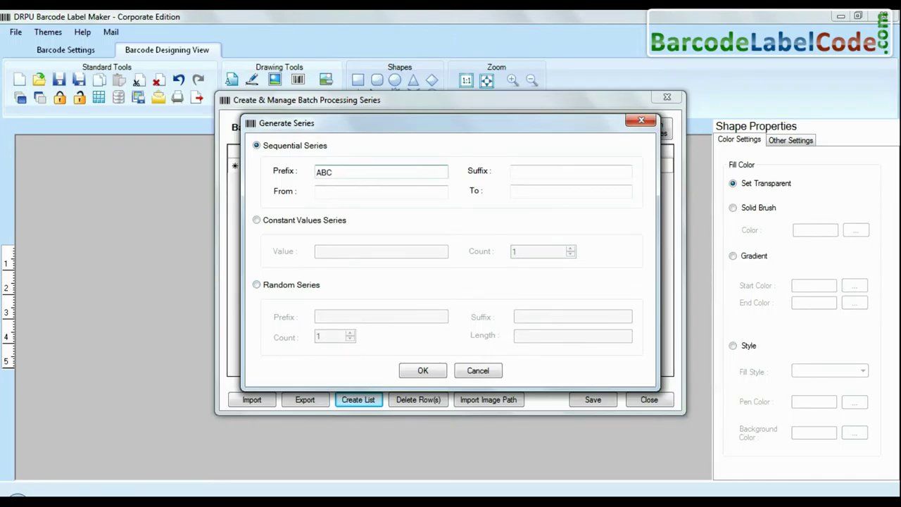
click(525, 172)
text(A)
click(411, 192)
text(1)
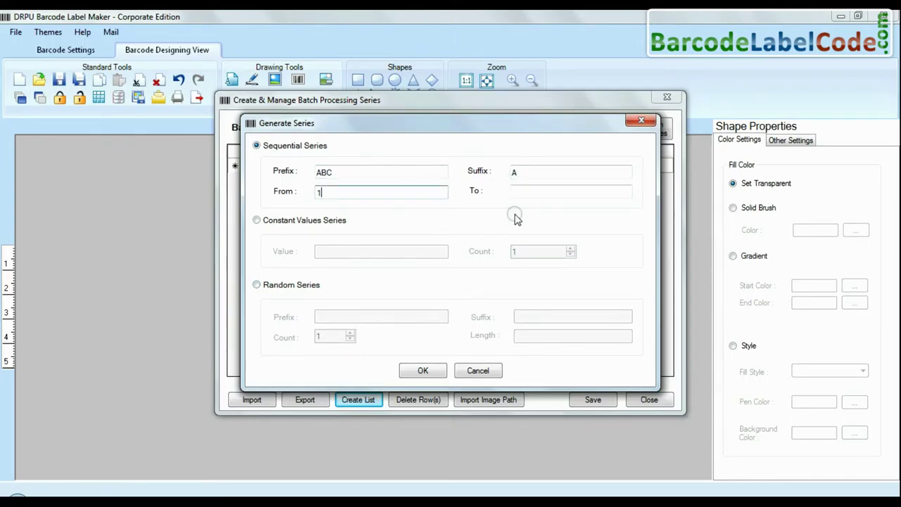
click(555, 192)
text(10)
click(425, 371)
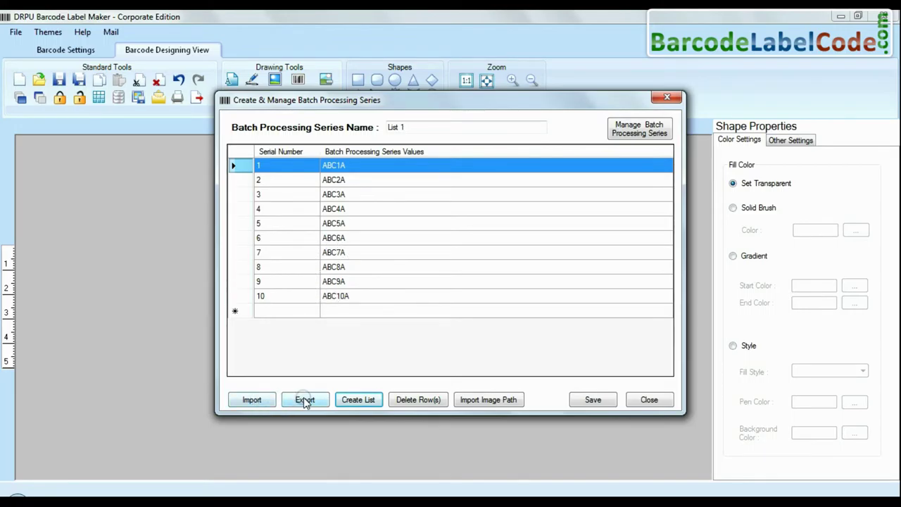
click(644, 400)
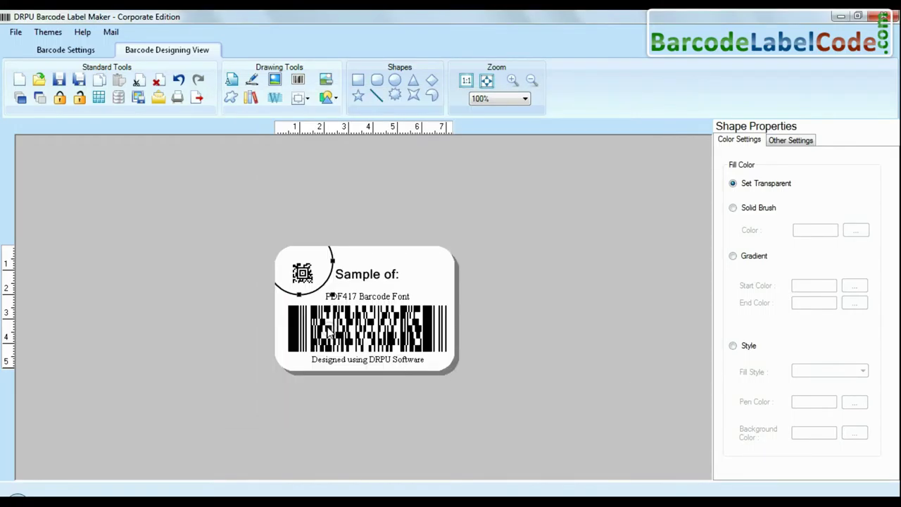
- Review the image export formats and DPI, then open Send Mail
click(137, 99)
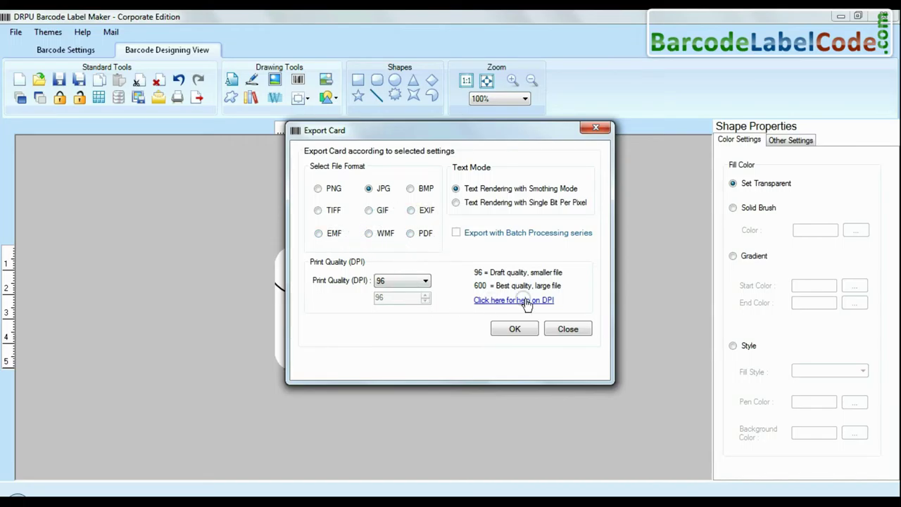
click(572, 329)
click(158, 100)
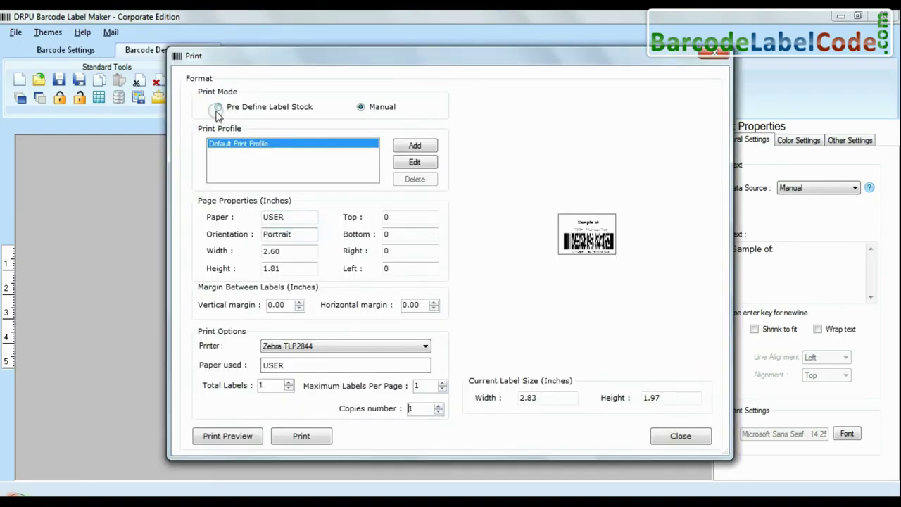
- Select predefined label stock and try Avery A4 product number 32095
click(218, 107)
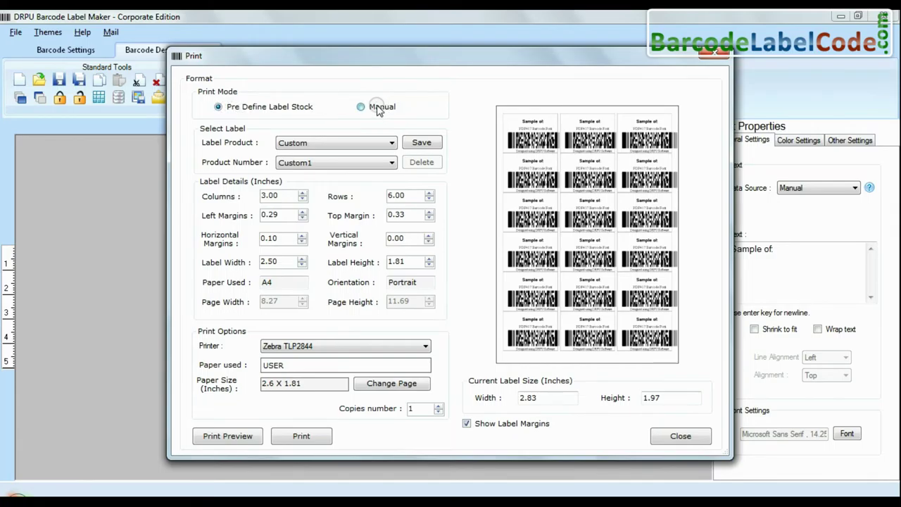
click(378, 107)
click(218, 107)
click(331, 143)
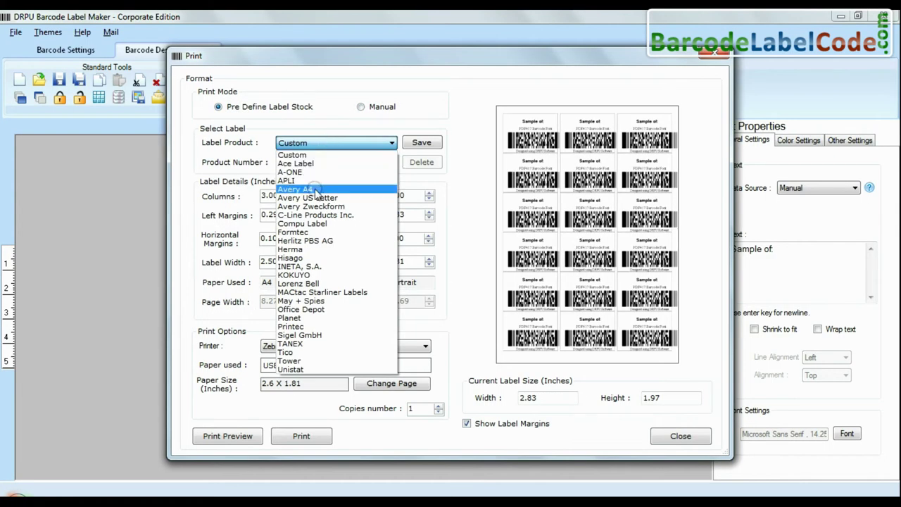
click(316, 190)
click(337, 167)
scroll(322, 379, down, 5)
scroll(322, 384, down, 2)
click(322, 378)
- Try Formtec 3625, then a Lorenz Bell product number
click(324, 145)
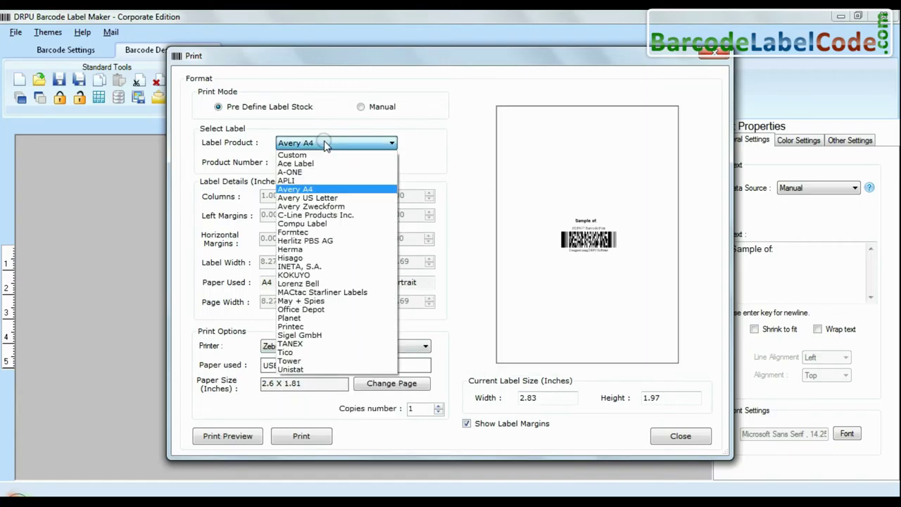
click(322, 233)
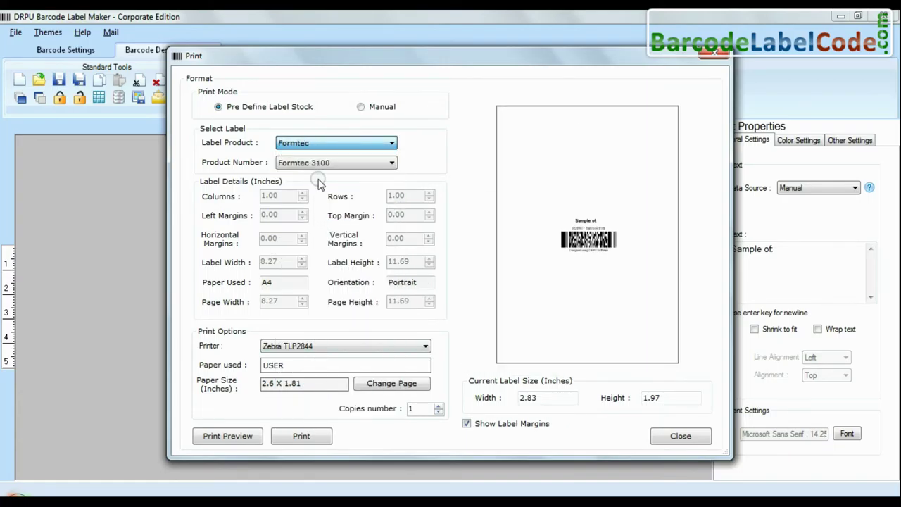
click(351, 164)
scroll(345, 316, down, 5)
click(342, 364)
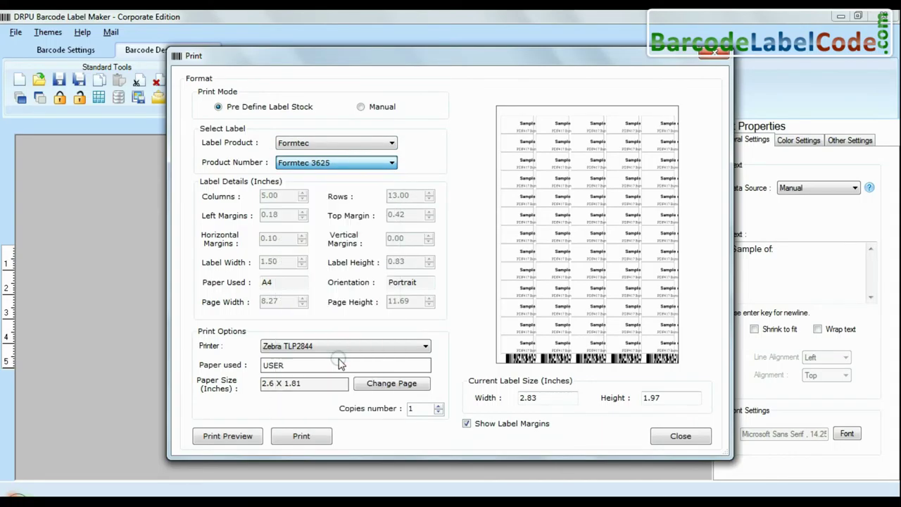
click(335, 143)
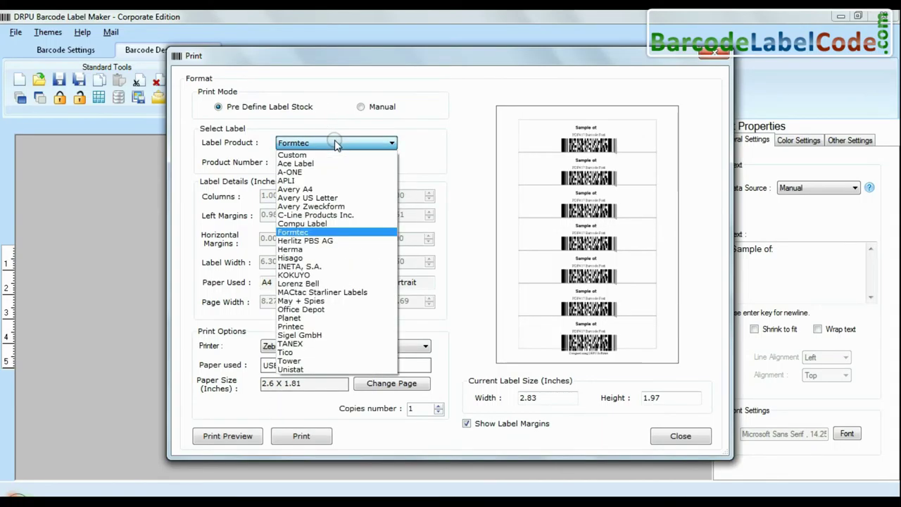
click(314, 282)
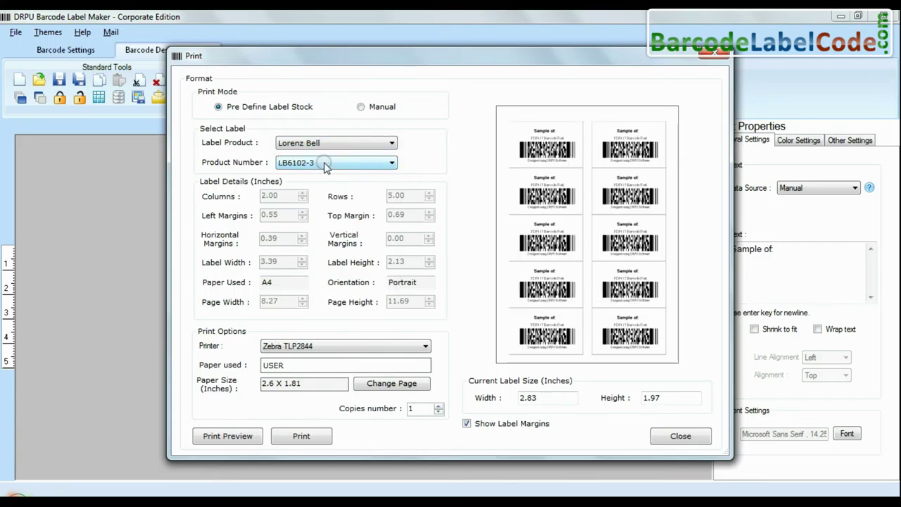
click(325, 164)
click(330, 306)
- Choose the Custom label product with the Custom1 layout
click(336, 143)
click(336, 158)
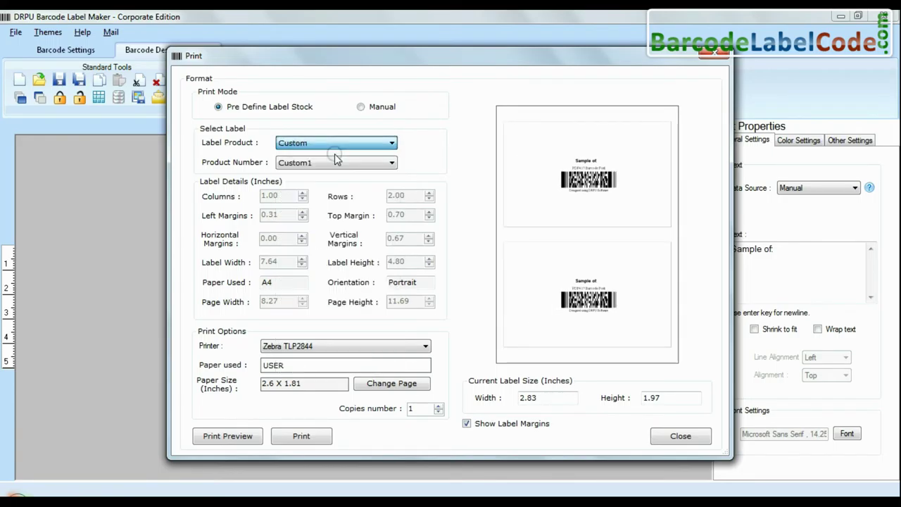
click(332, 162)
- Set a zero top margin, HP LaserJet CP 1025 printer, Letter paper, and raise copies
click(428, 219)
click(346, 345)
click(309, 376)
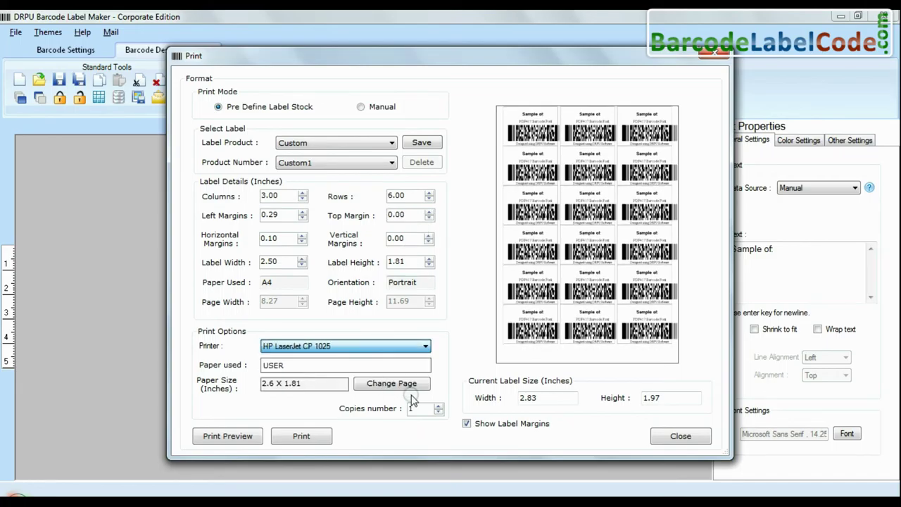
click(392, 387)
click(437, 406)
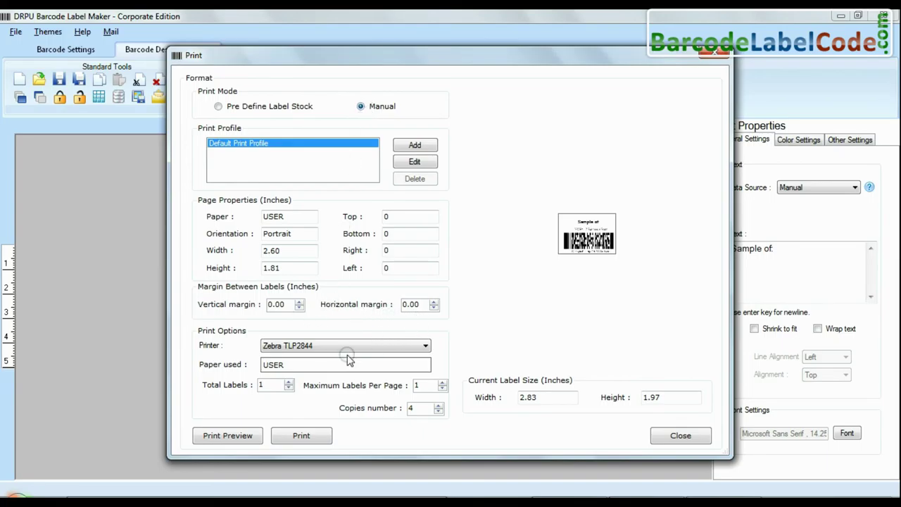
- Keep the Zebra TLP2844 selected as the manual printing printer
click(375, 345)
click(415, 383)
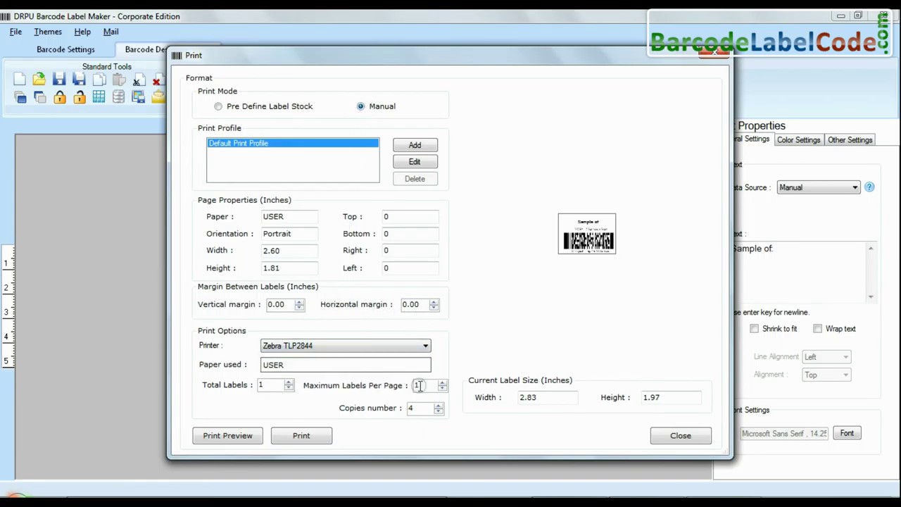